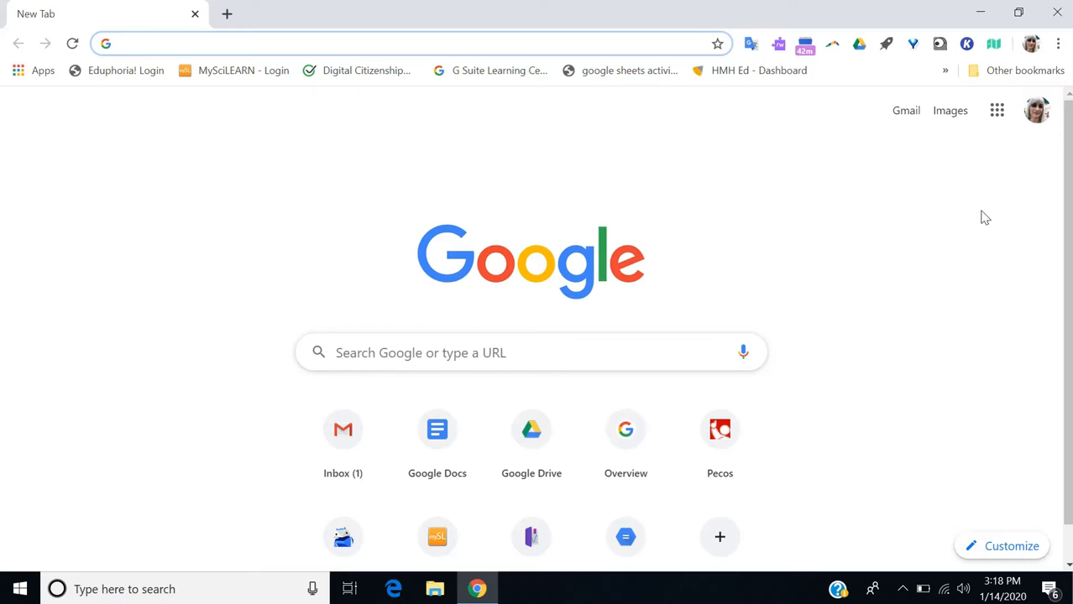
- Open Google Drive from the Google start page
click(997, 112)
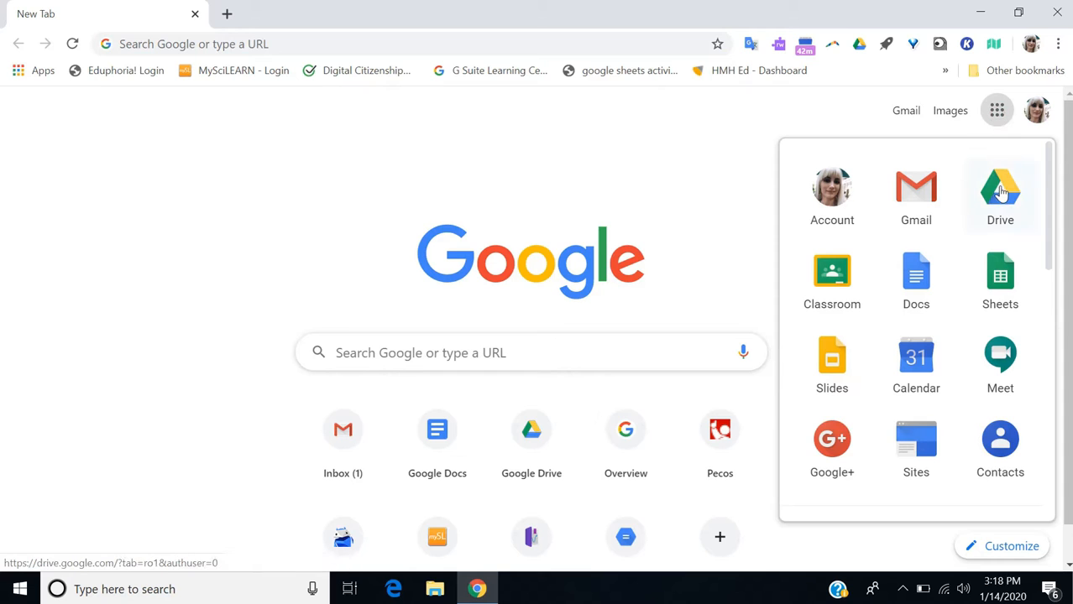
click(1000, 191)
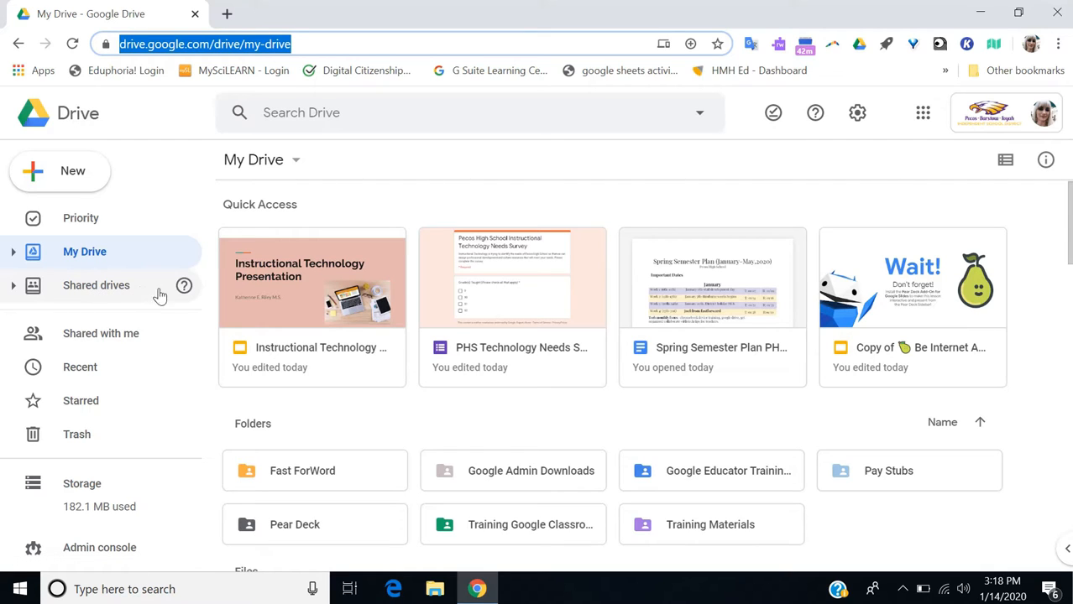
- Open the help article on what shared drives can do, skim its introduction, and return to Drive
mouse_move(183, 295)
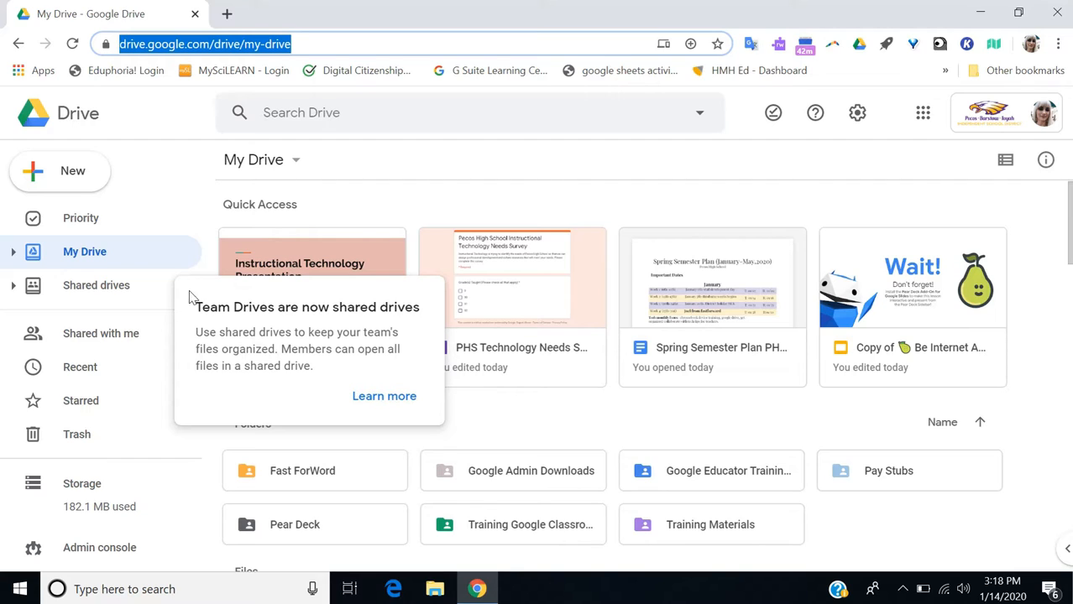
click(366, 397)
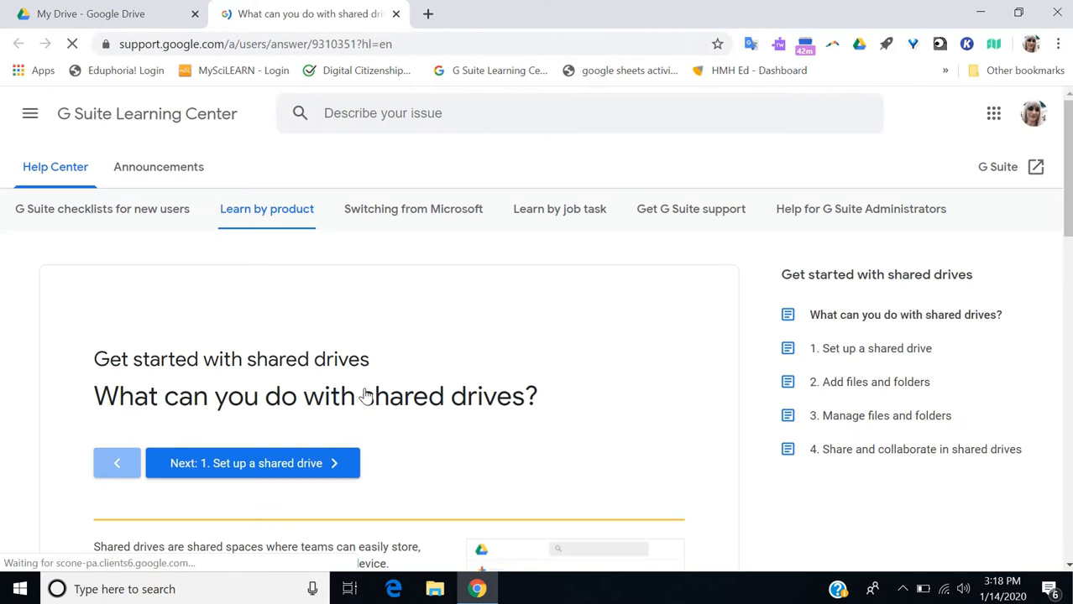
scroll(461, 448, down, 1)
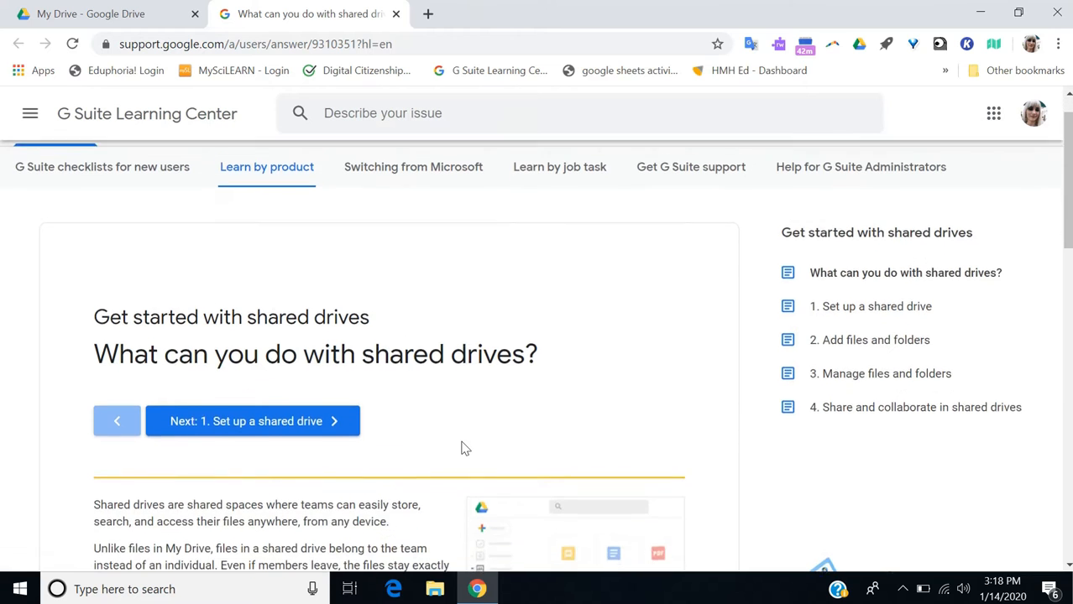
scroll(461, 448, down, 1)
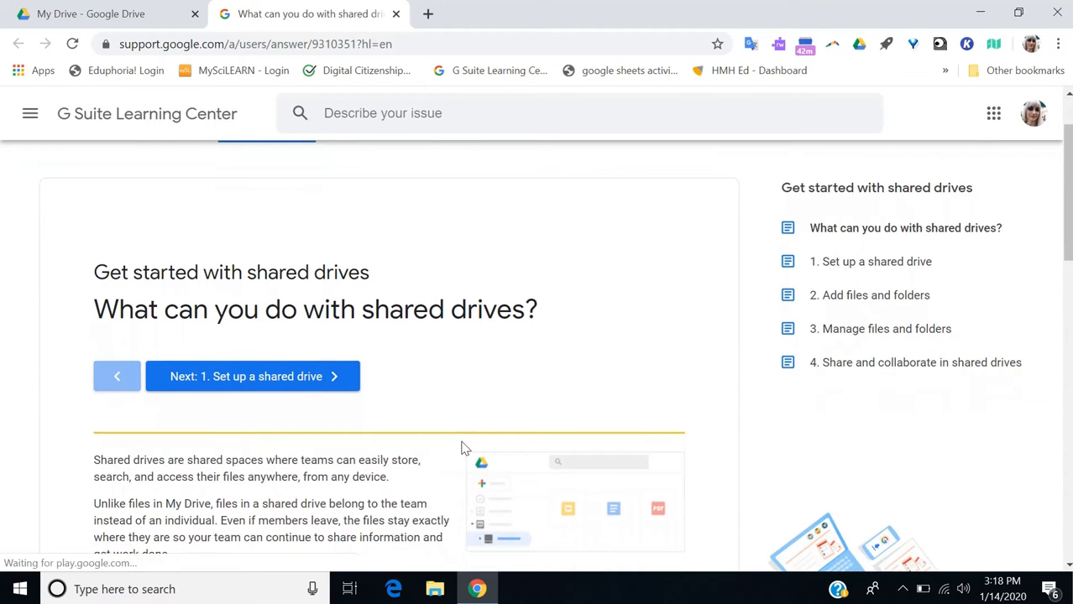
scroll(461, 449, down, 2)
scroll(461, 448, up, 3)
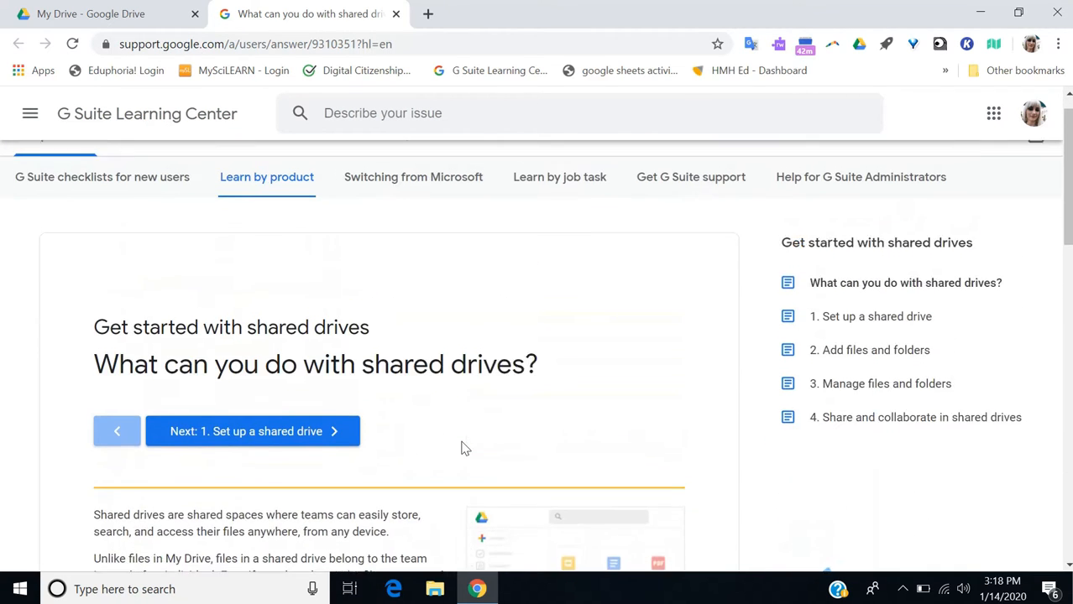
click(98, 18)
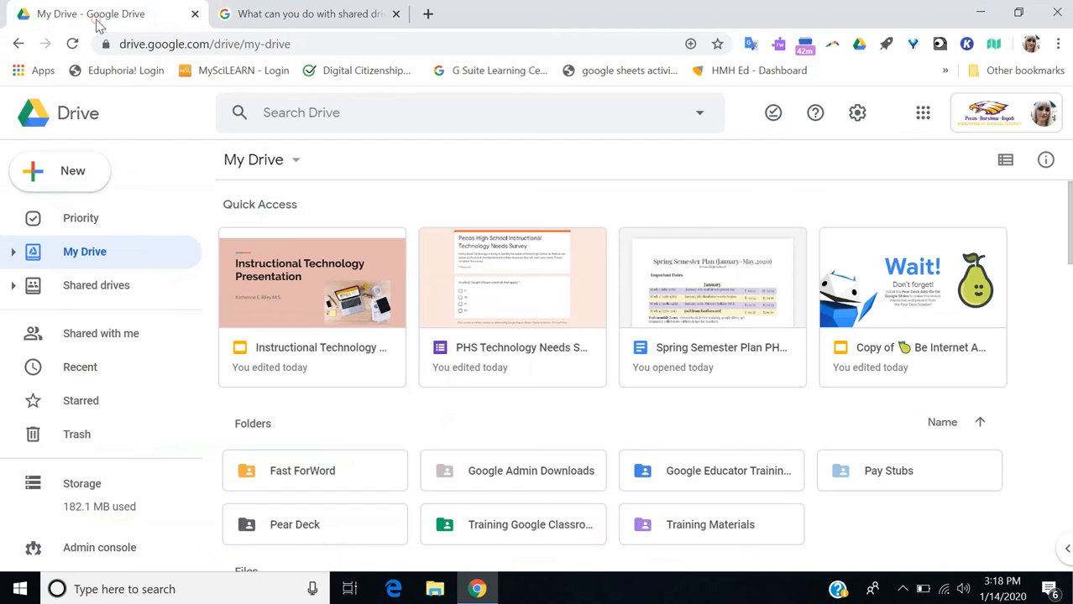
- Create a new shared drive named "Science department"
click(106, 289)
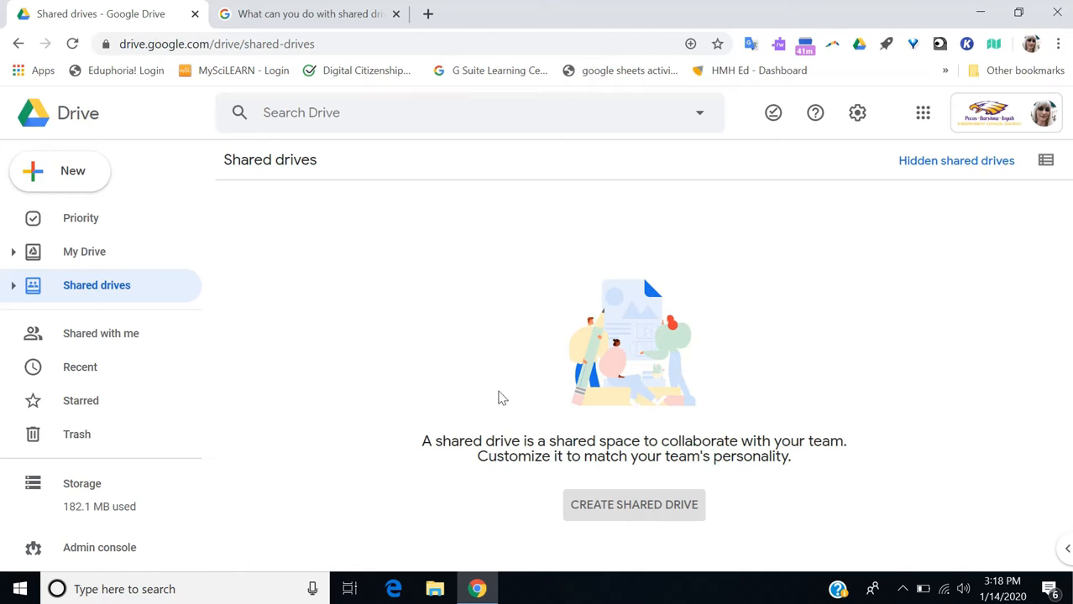
right_click(413, 325)
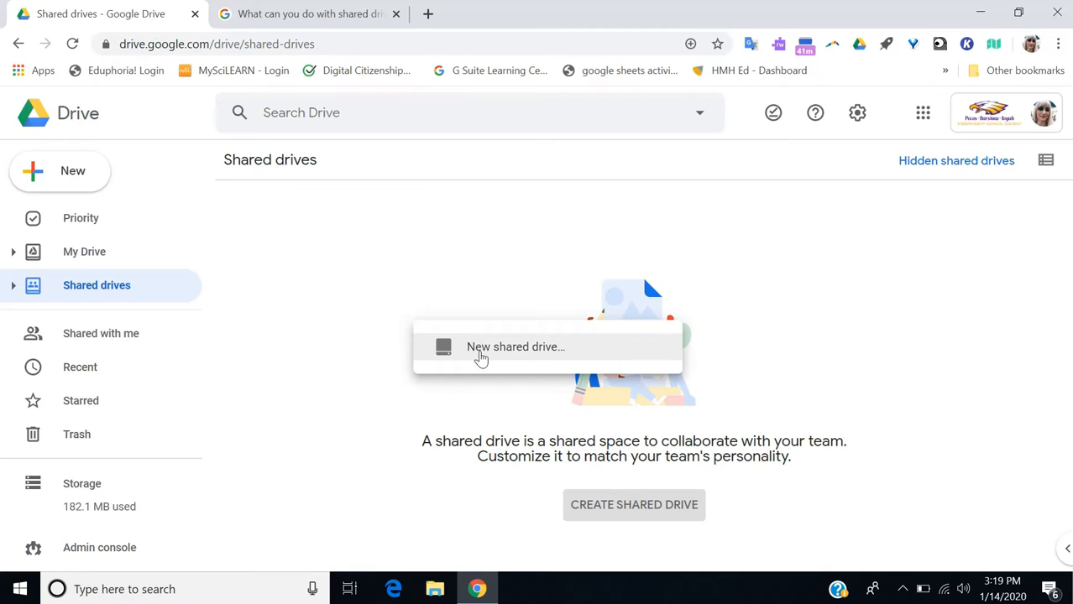
click(480, 357)
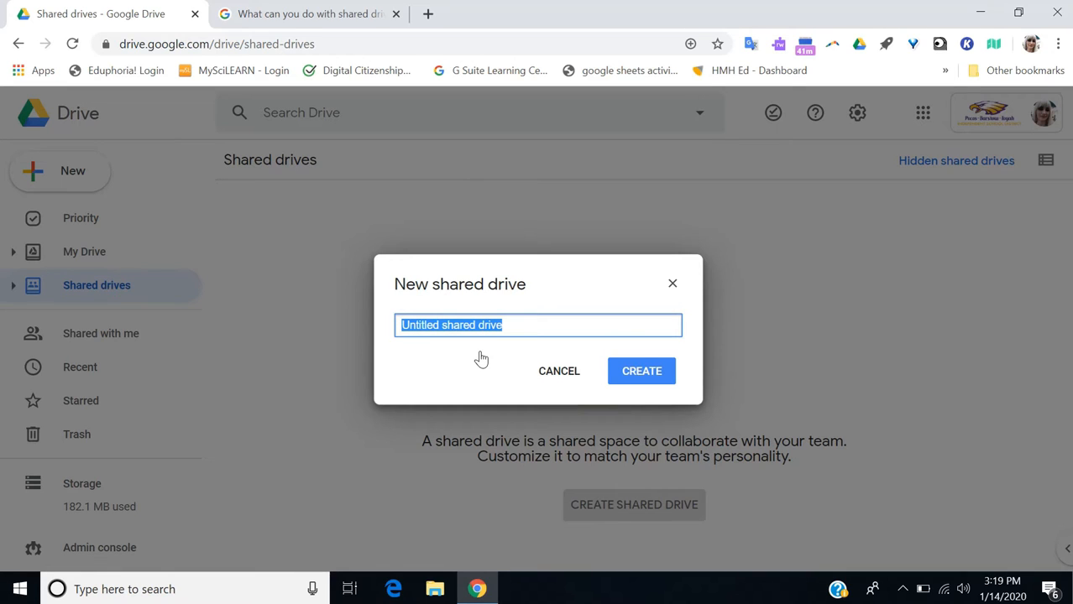
key(BackSpace)
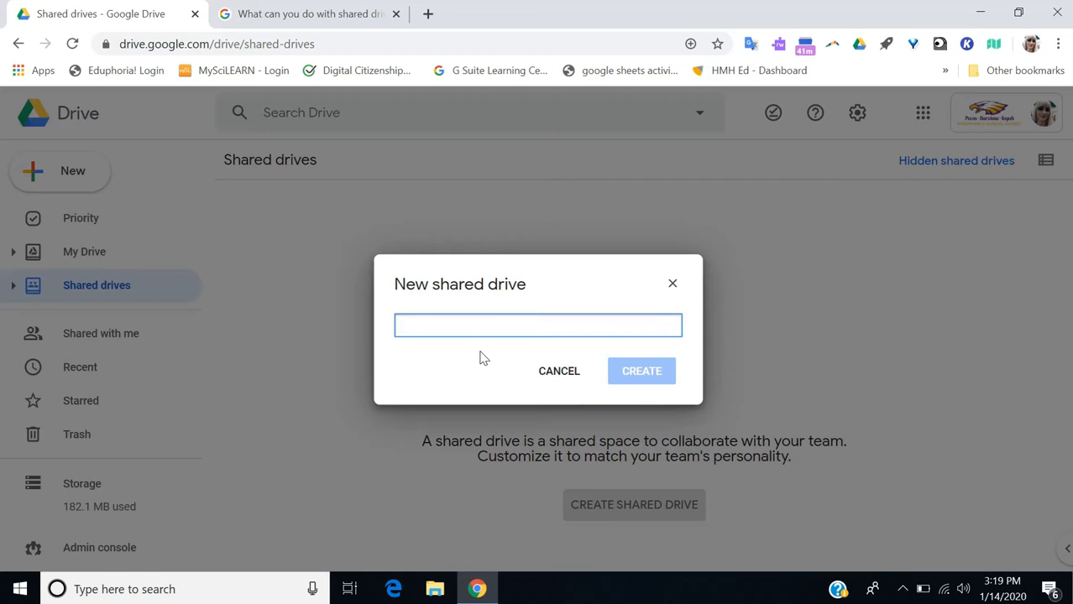
text(Scien)
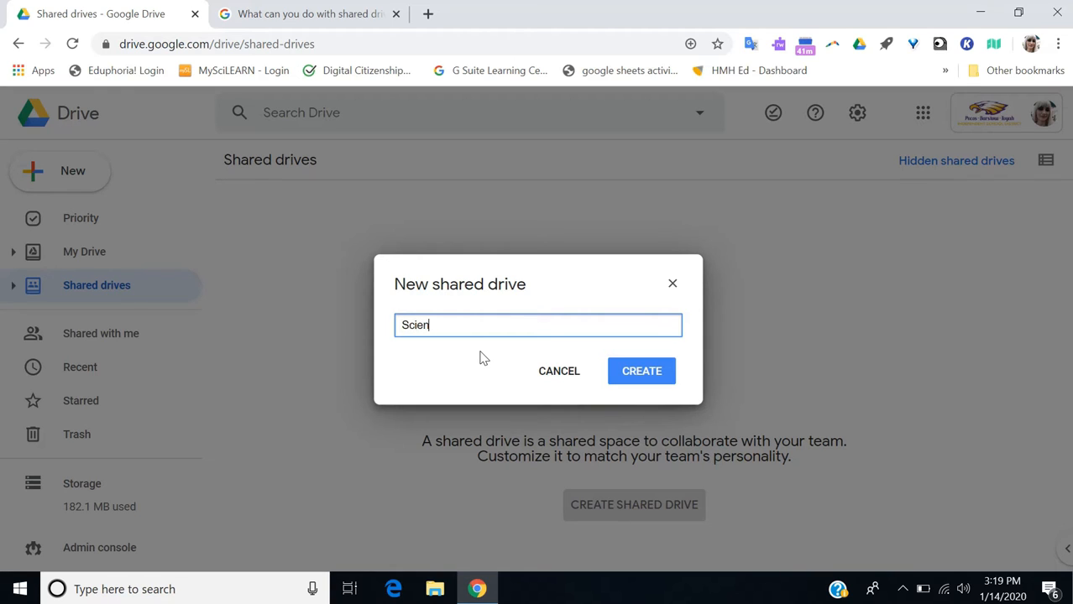
text(ce department)
click(634, 376)
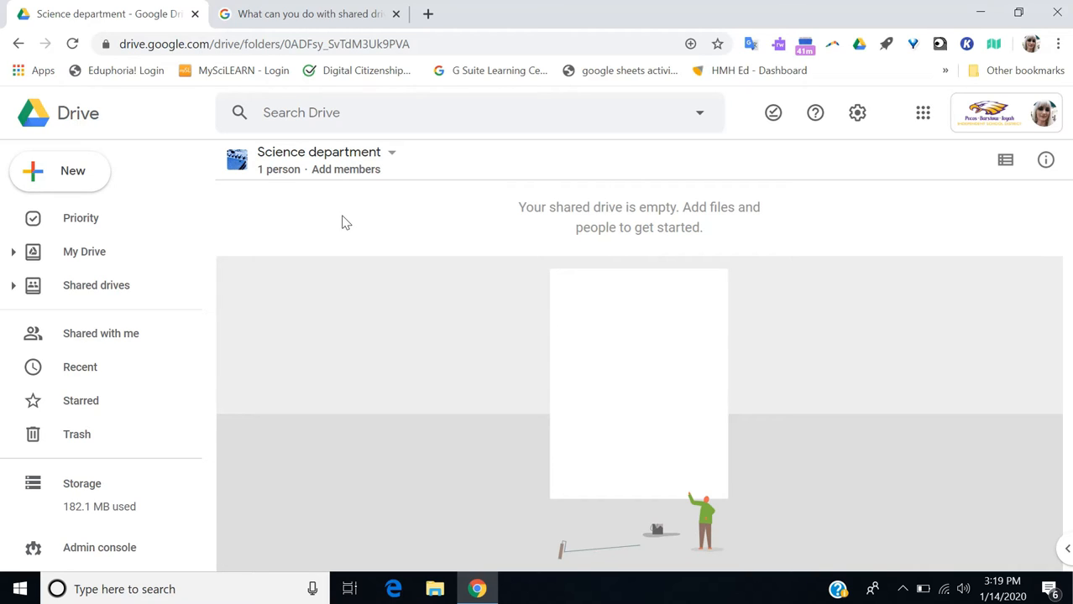
- Review the form for adding members and the management options of the Science department drive, leaving both without changes
click(341, 172)
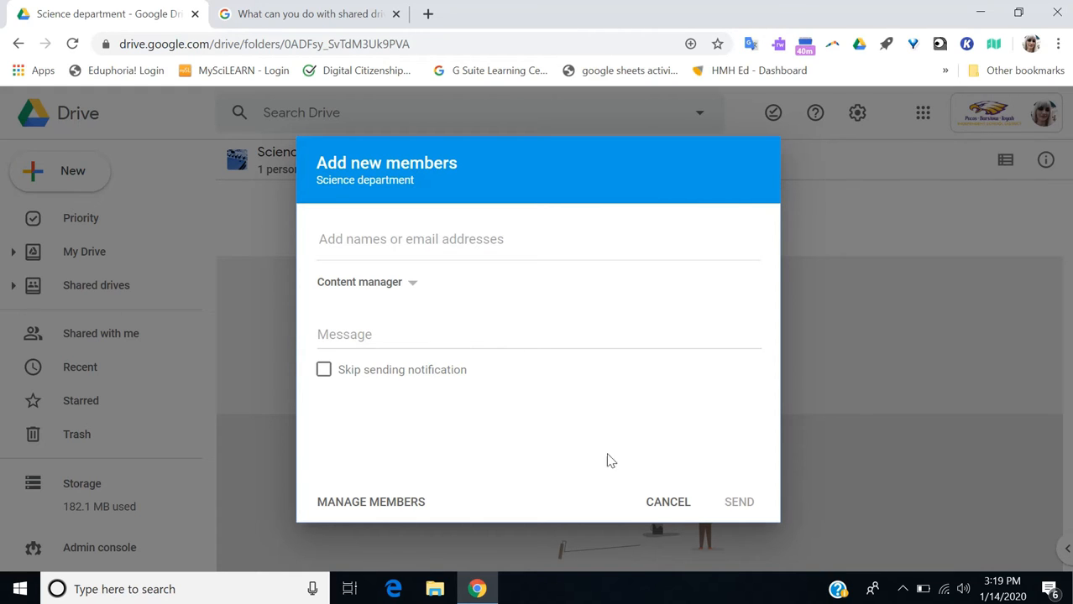
click(667, 502)
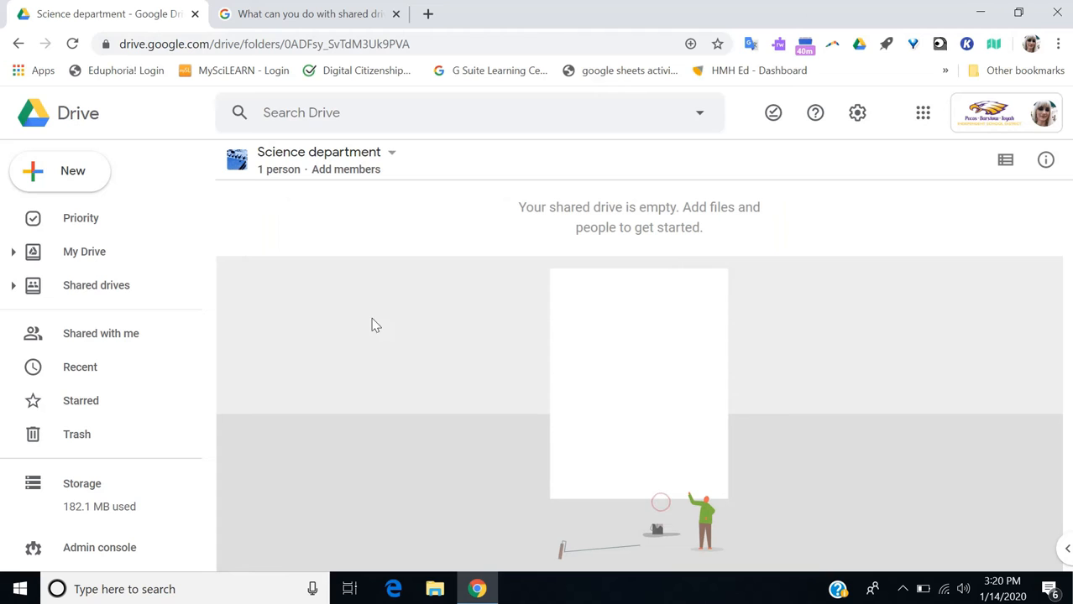
click(299, 155)
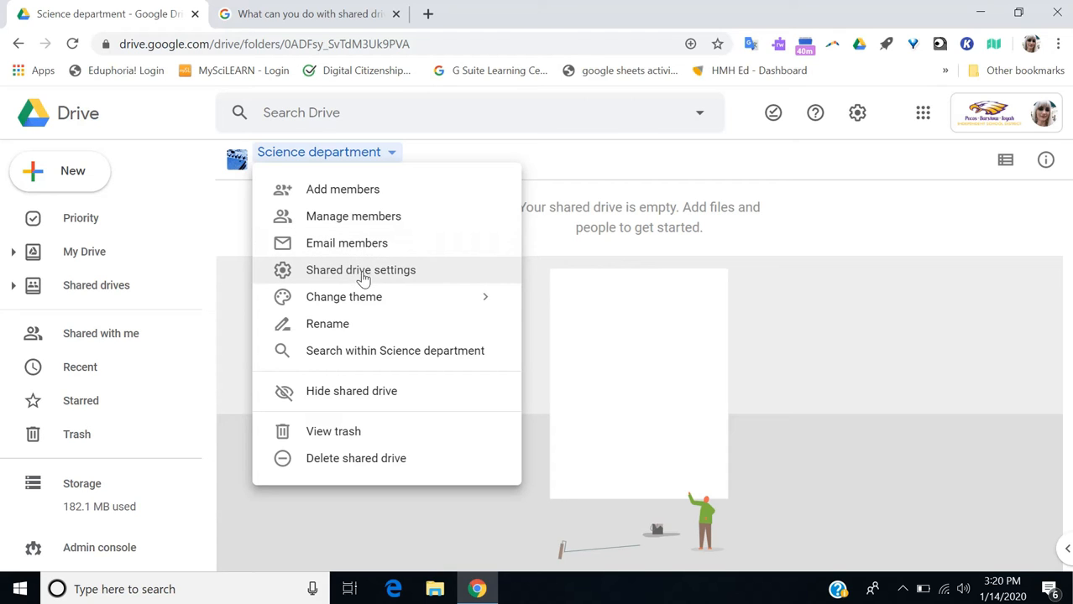
mouse_move(390, 300)
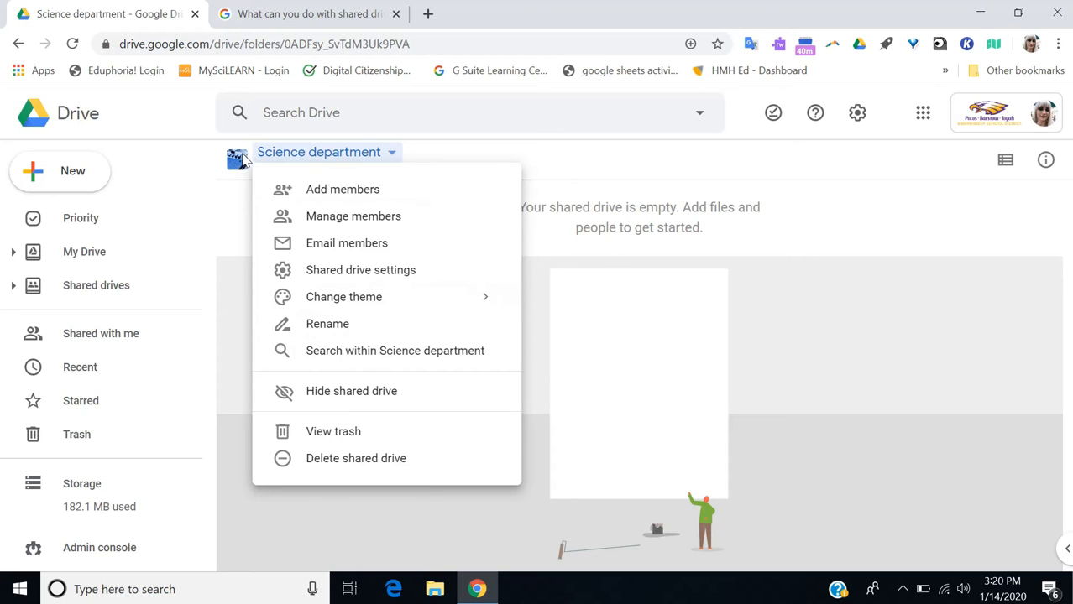
click(748, 352)
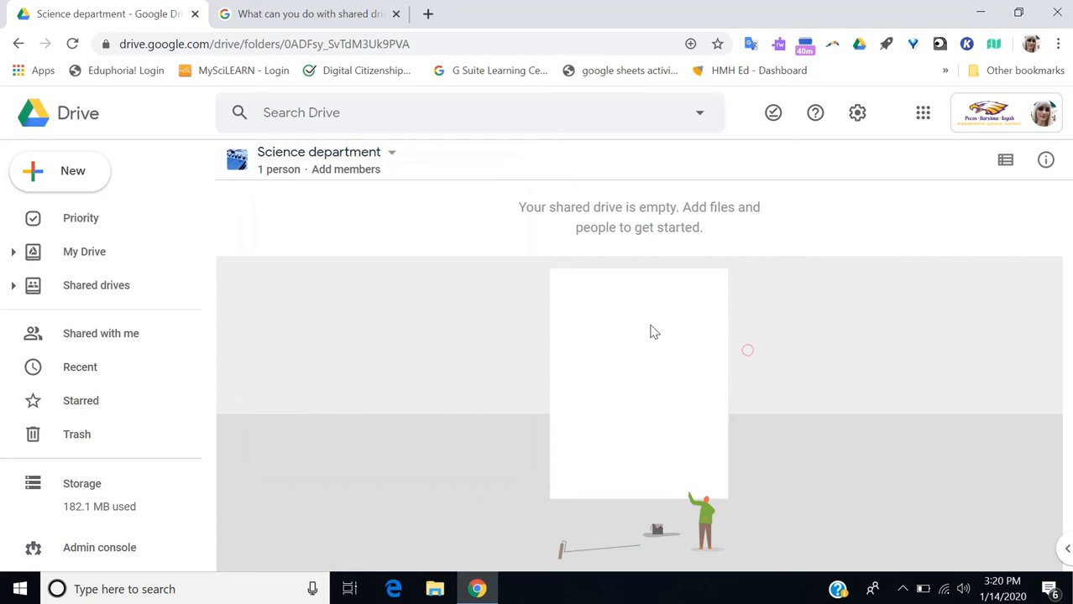
- Bring up the file picker for uploading files to the Science department drive and dismiss it without choosing a file
right_click(401, 308)
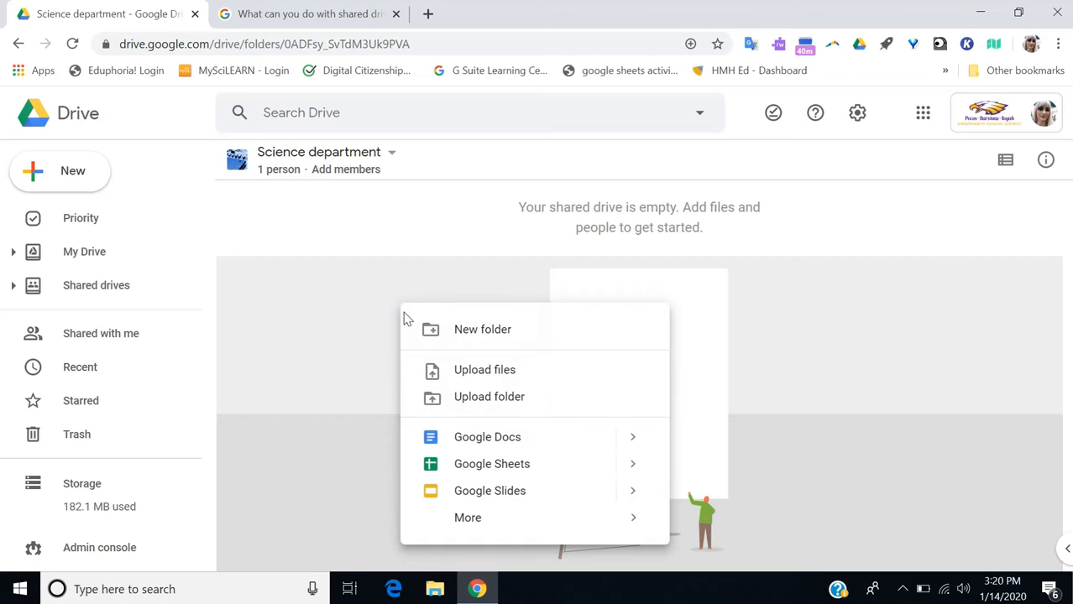
click(529, 377)
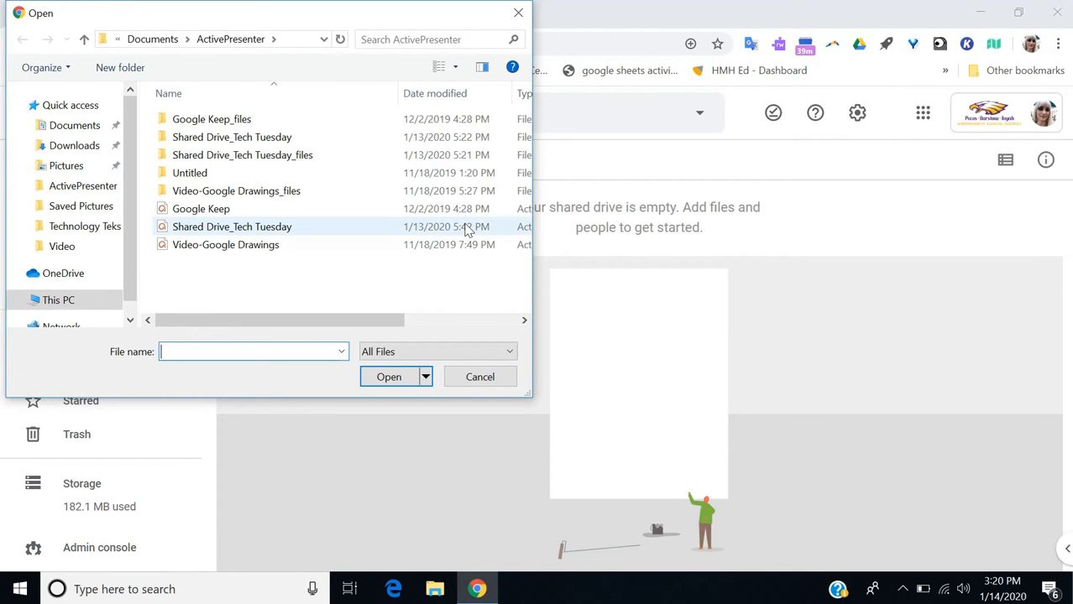
click(518, 13)
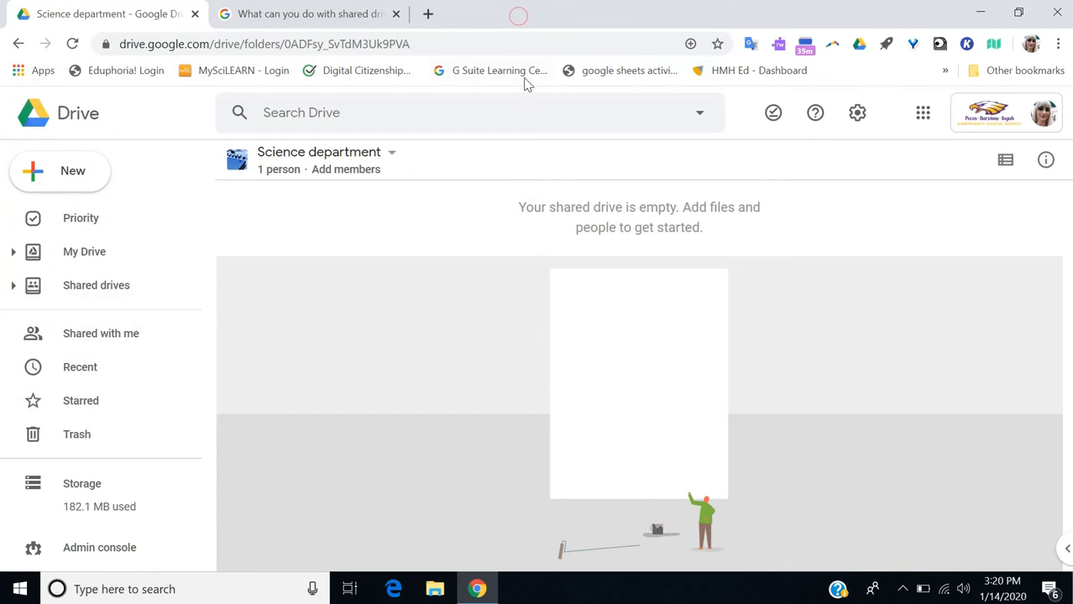
- Create a folder named "Meeting agendas" in the Science department shared drive
right_click(491, 293)
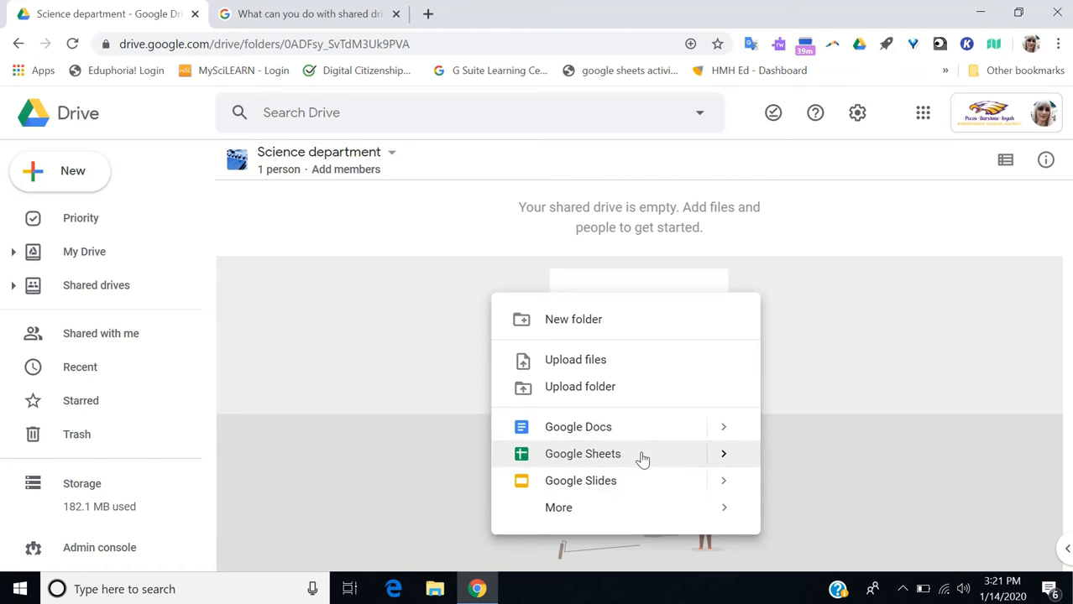
mouse_move(723, 510)
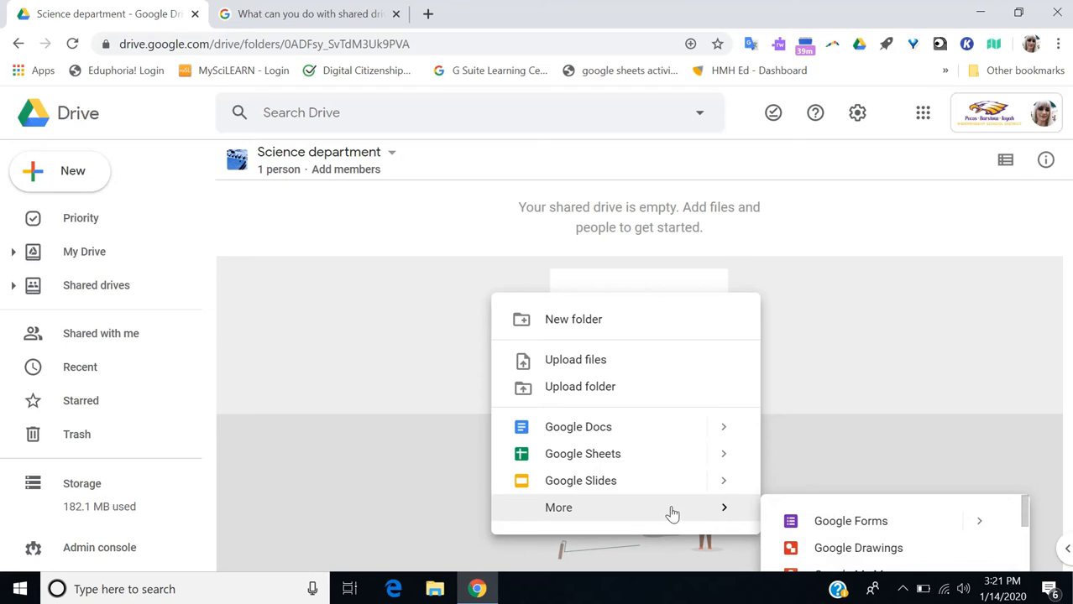
click(574, 324)
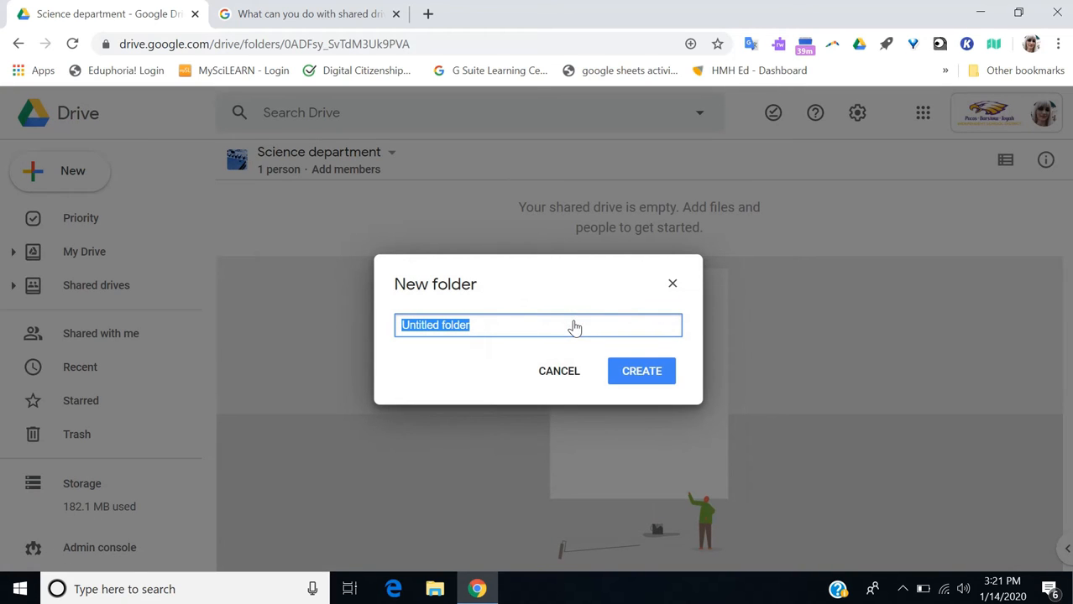
key(BackSpace)
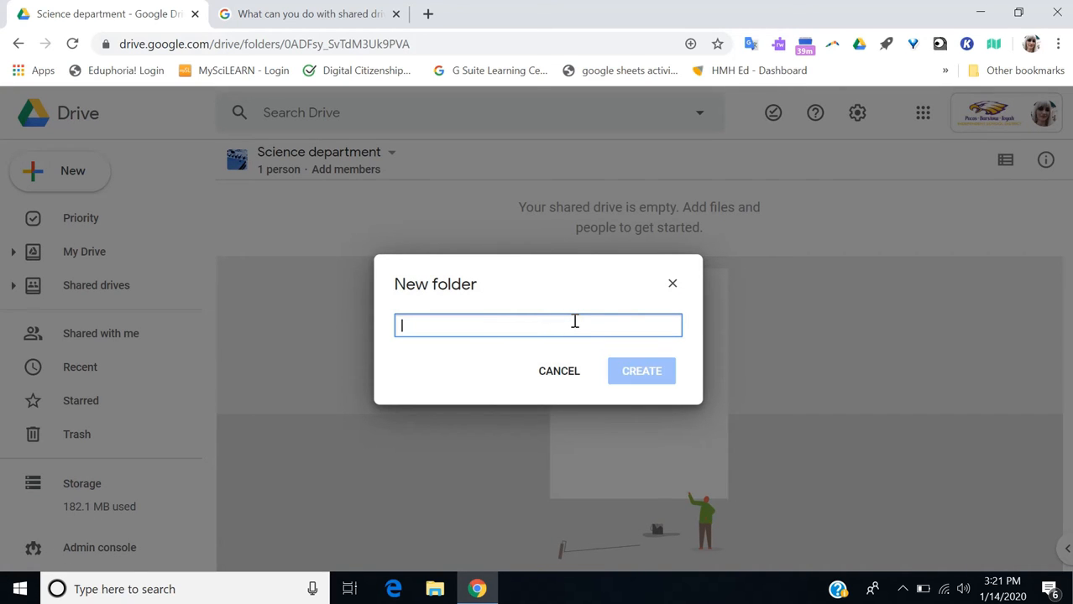
text(Meeting a)
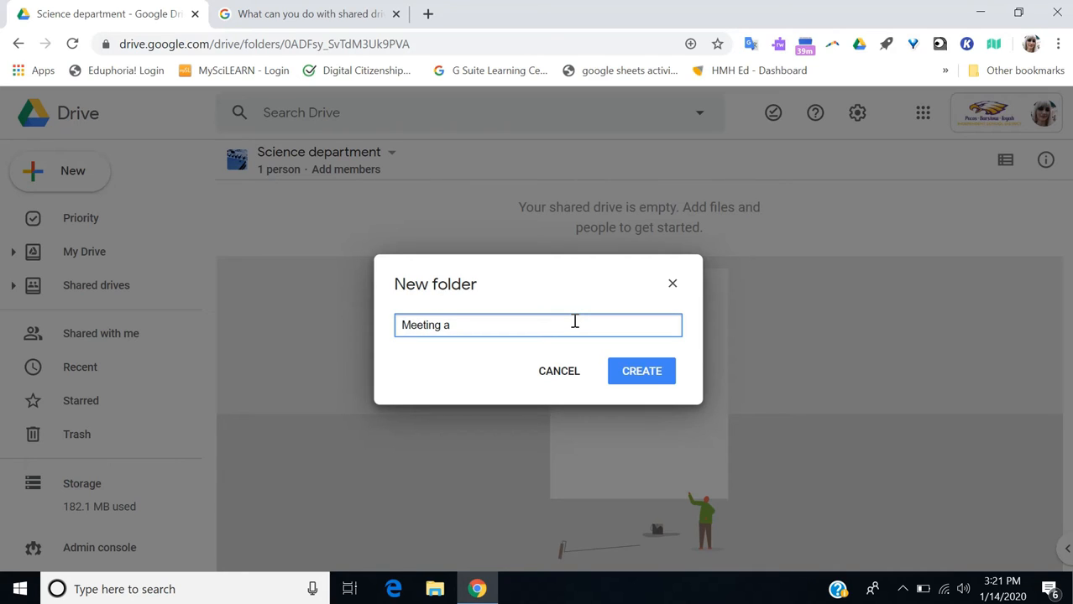
text(gendas)
click(631, 375)
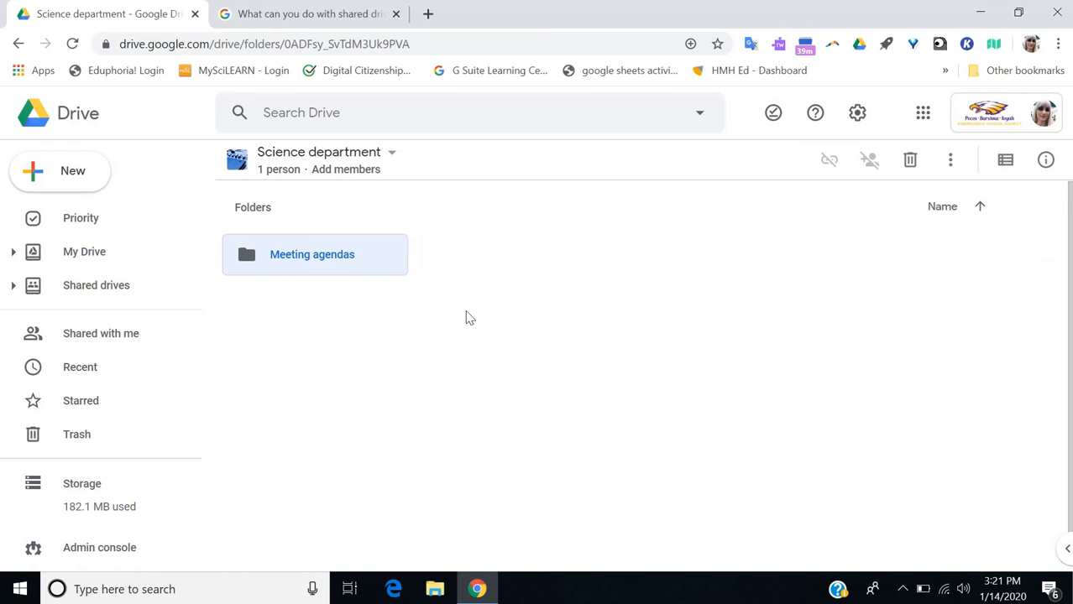
- Add a second folder named "6th grade science" to the Science department shared drive
right_click(468, 317)
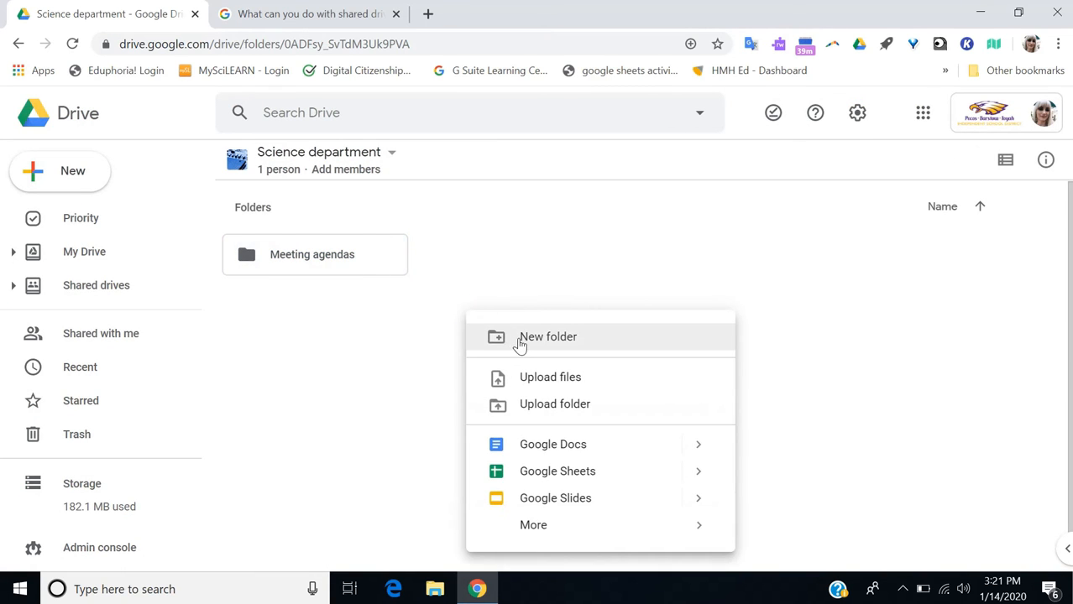
click(548, 337)
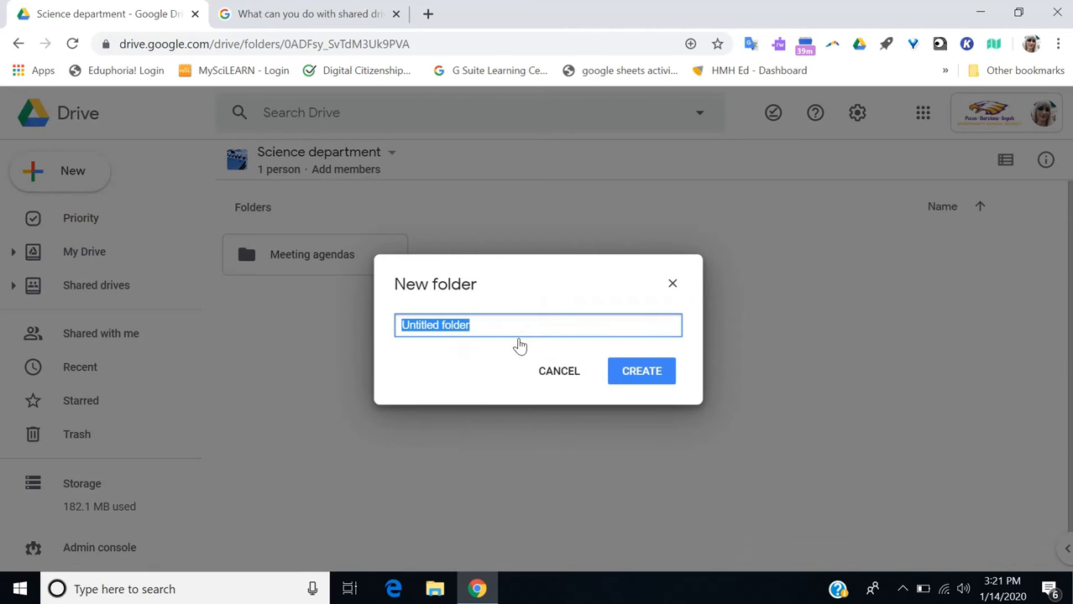
key(BackSpace)
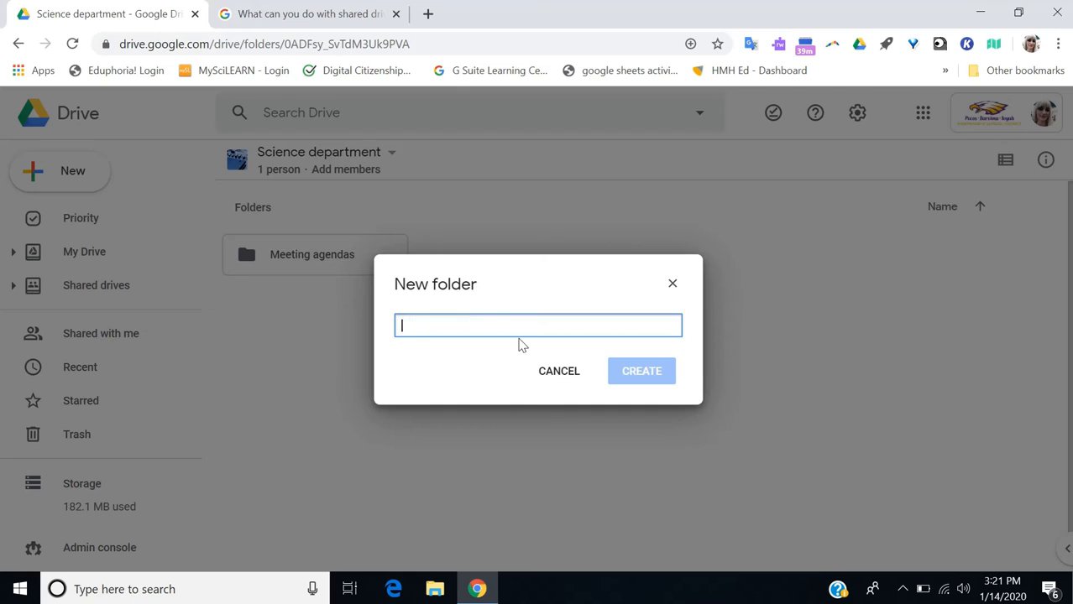
text(6th)
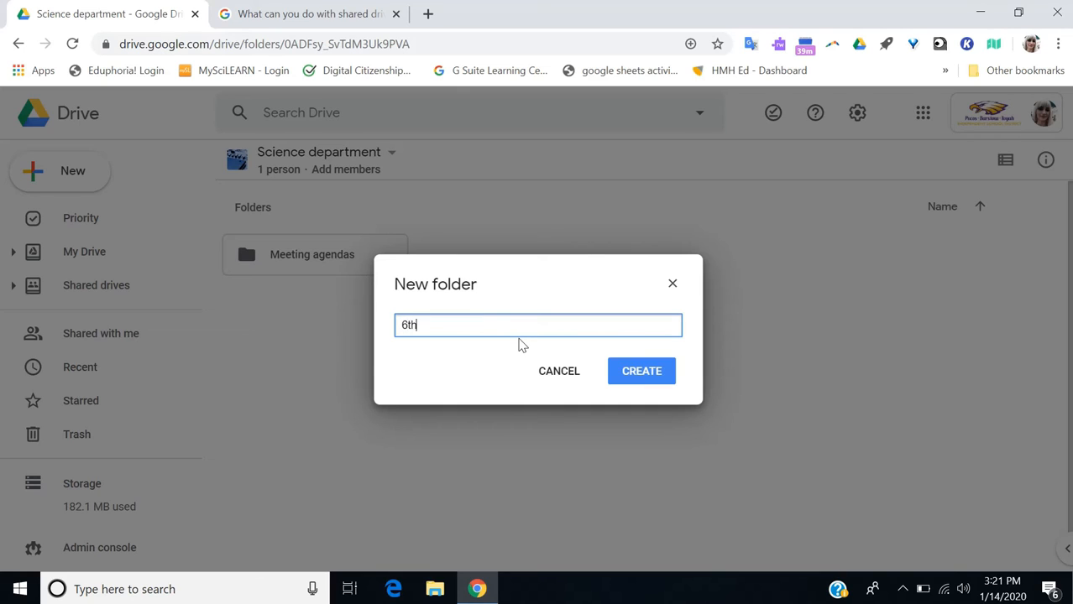
text( grade science)
click(650, 385)
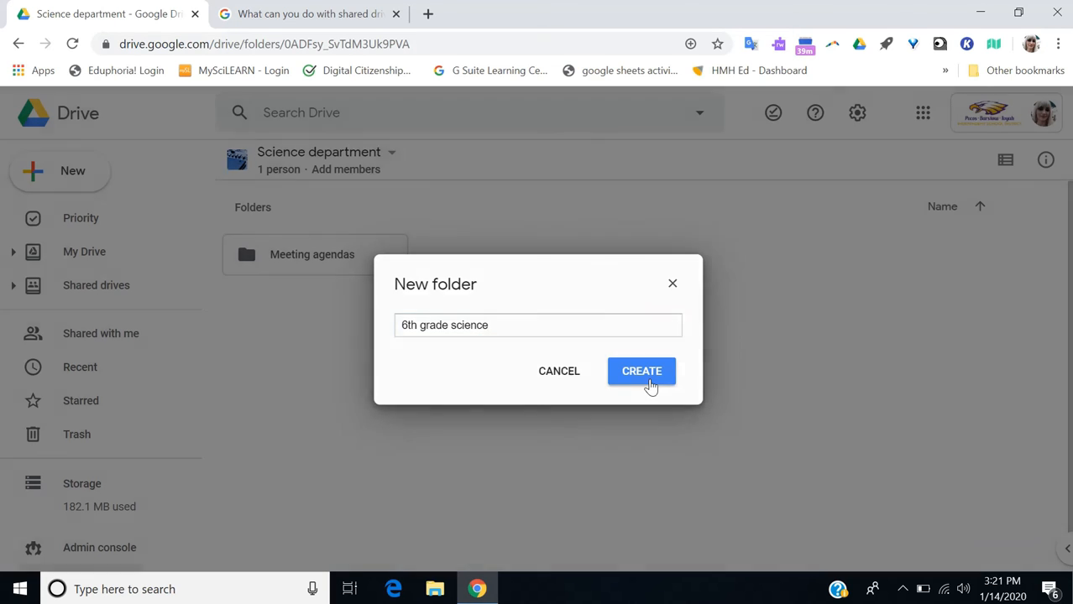
click(618, 373)
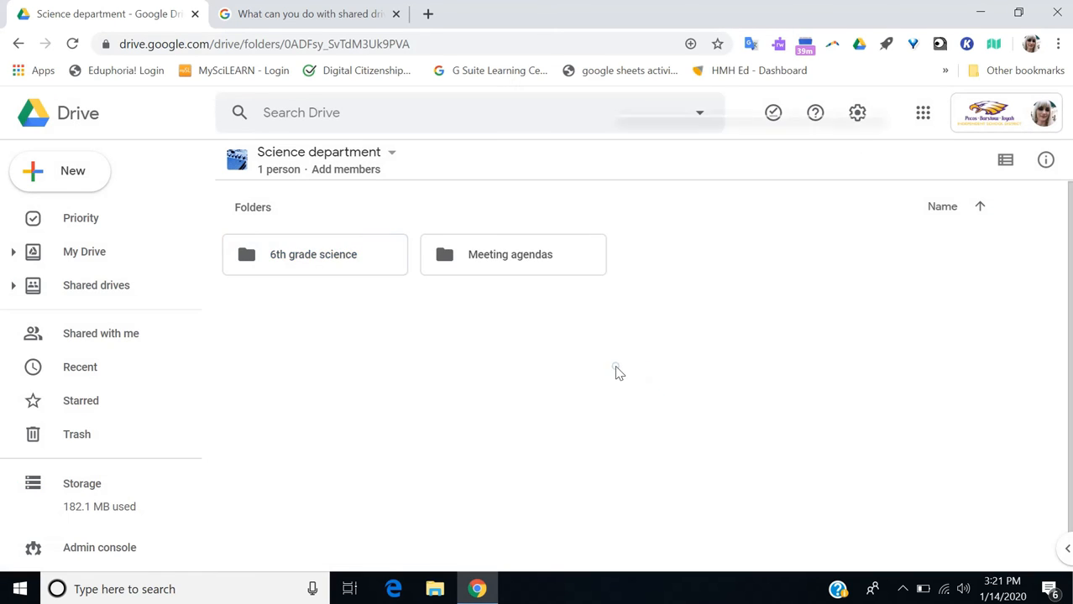
- Create a folder named "7th grade" in the Science department shared drive
right_click(618, 372)
click(680, 155)
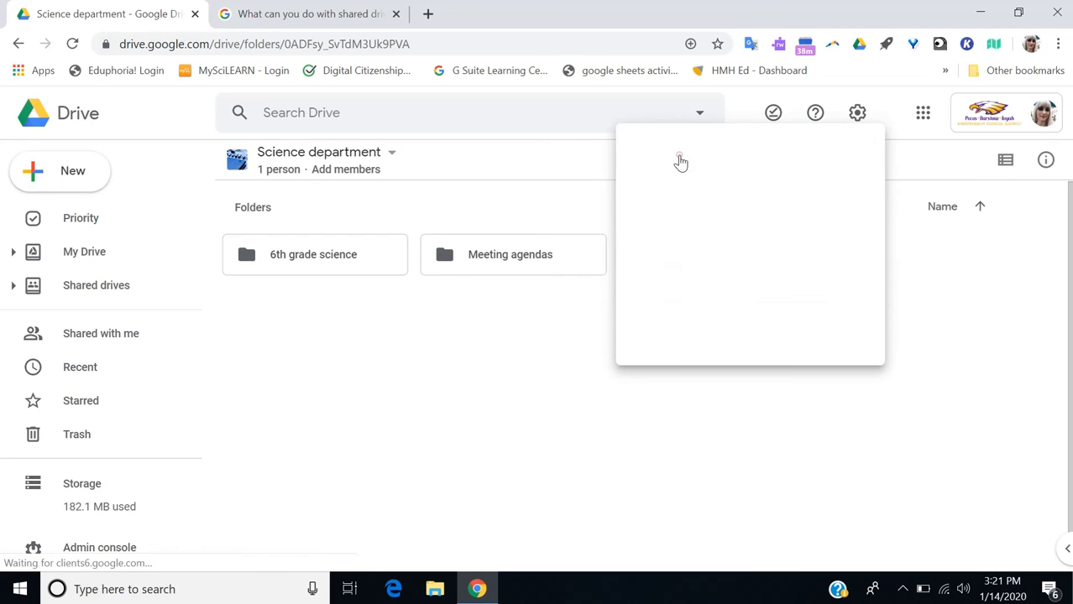
key(BackSpace)
text(7th)
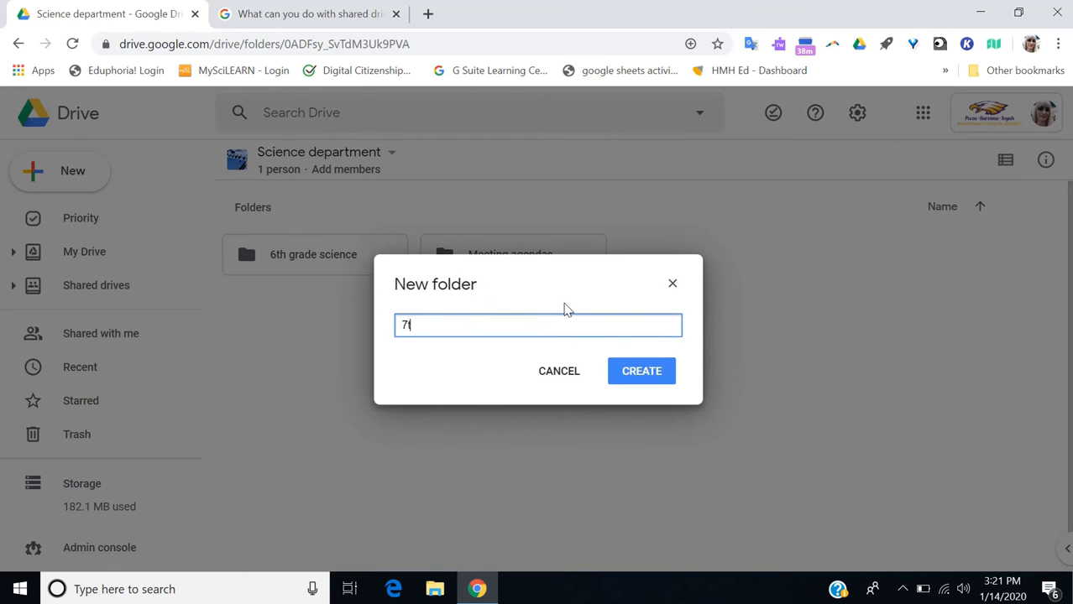
text( grade)
click(627, 378)
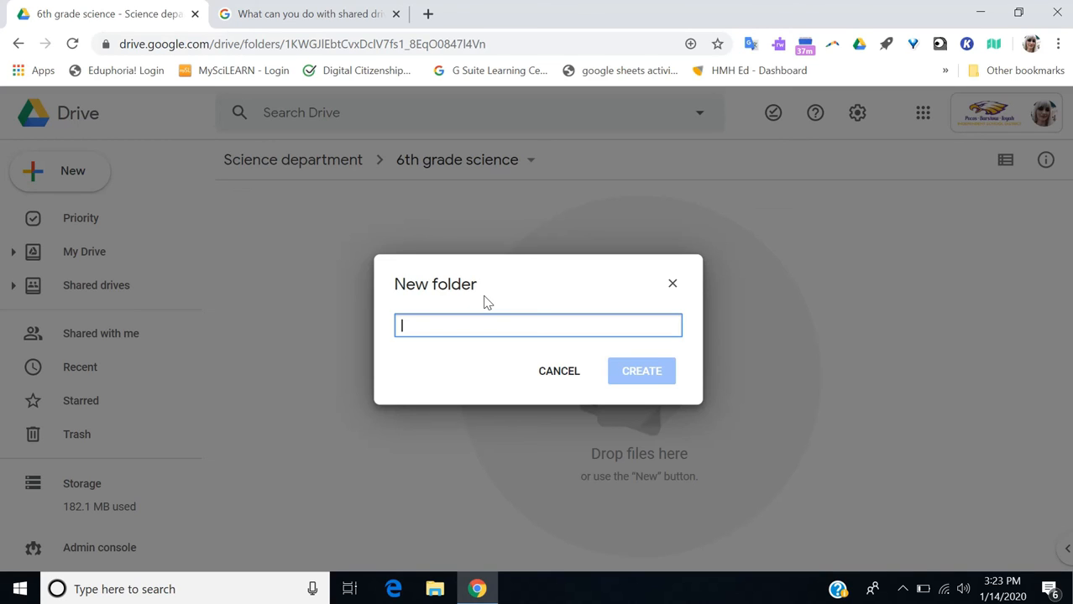
- Create two folders named "Lesson plans" and "Best Practice" inside the 6th grade science folder
text(Lesson plans)
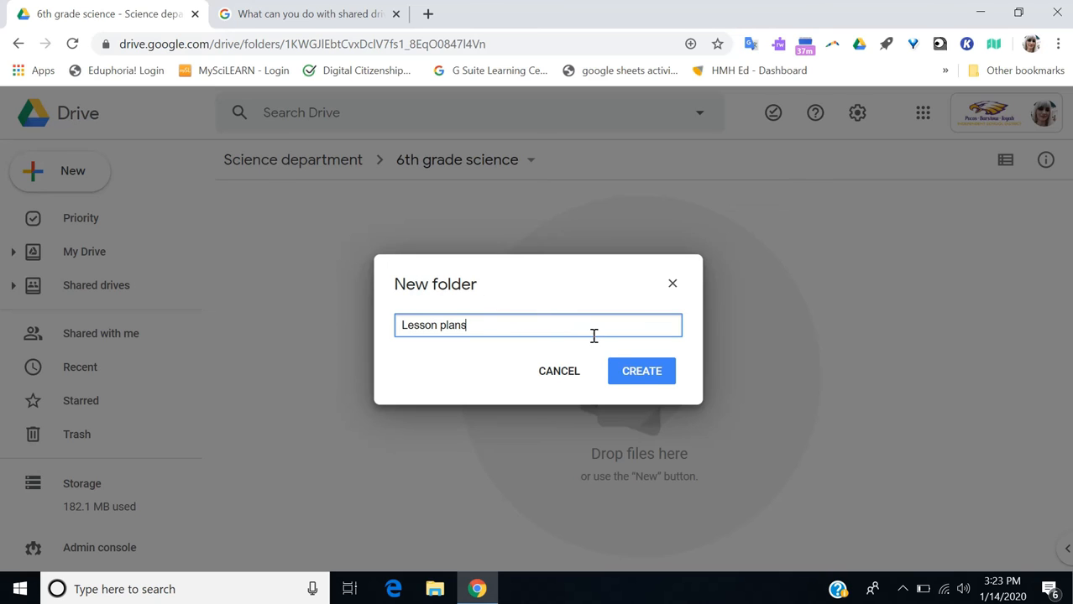
click(636, 379)
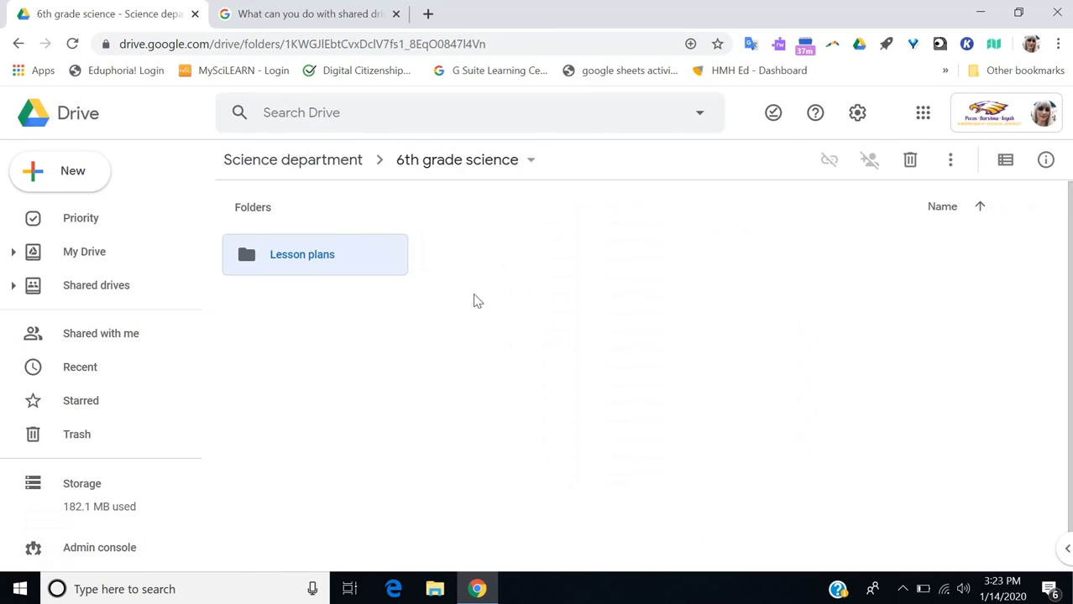
right_click(482, 300)
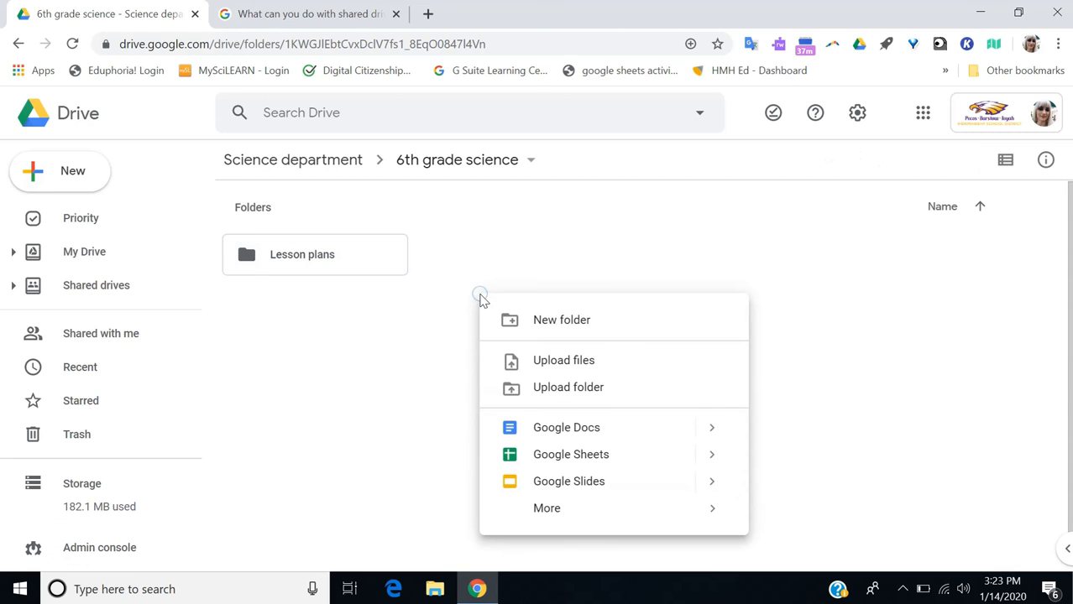
click(554, 322)
key(BackSpace)
text(B)
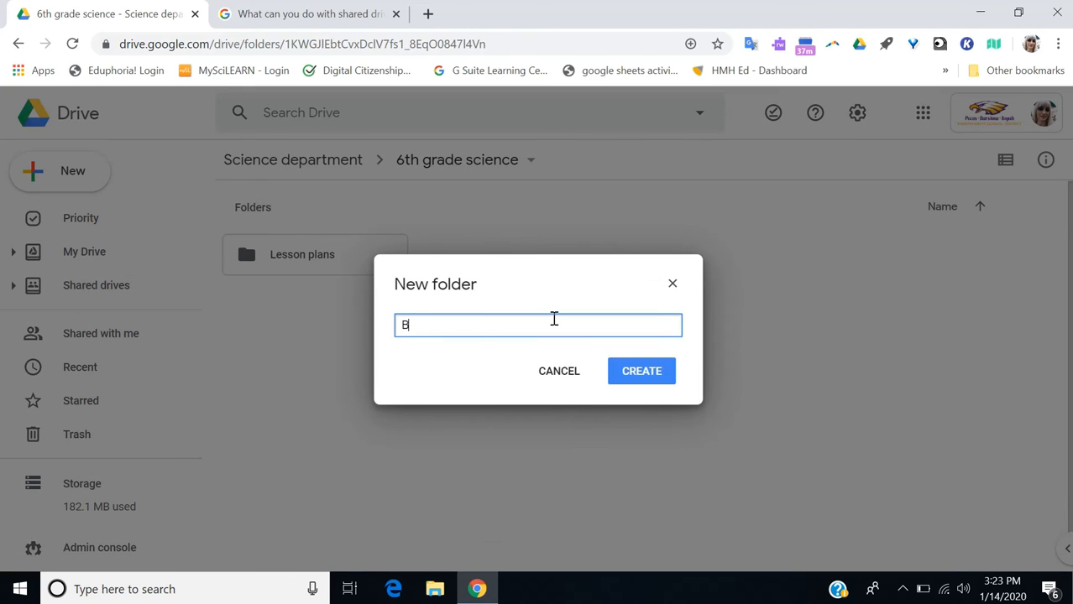
text(est Practice)
click(638, 374)
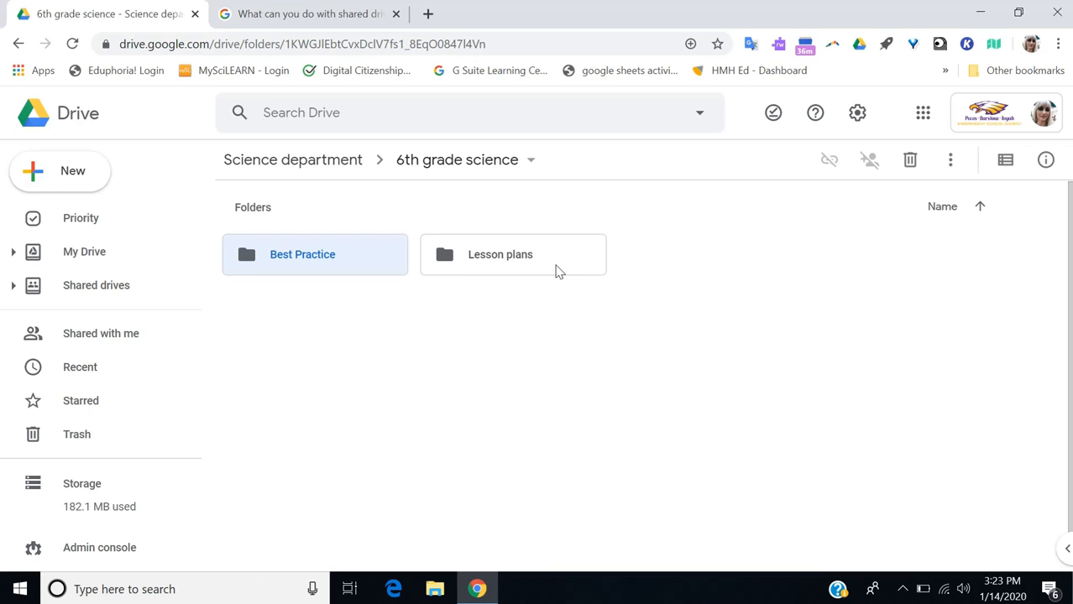
- Create a subfolder named "Unit 1" inside the Lesson plans folder of 6th grade science
click(460, 261)
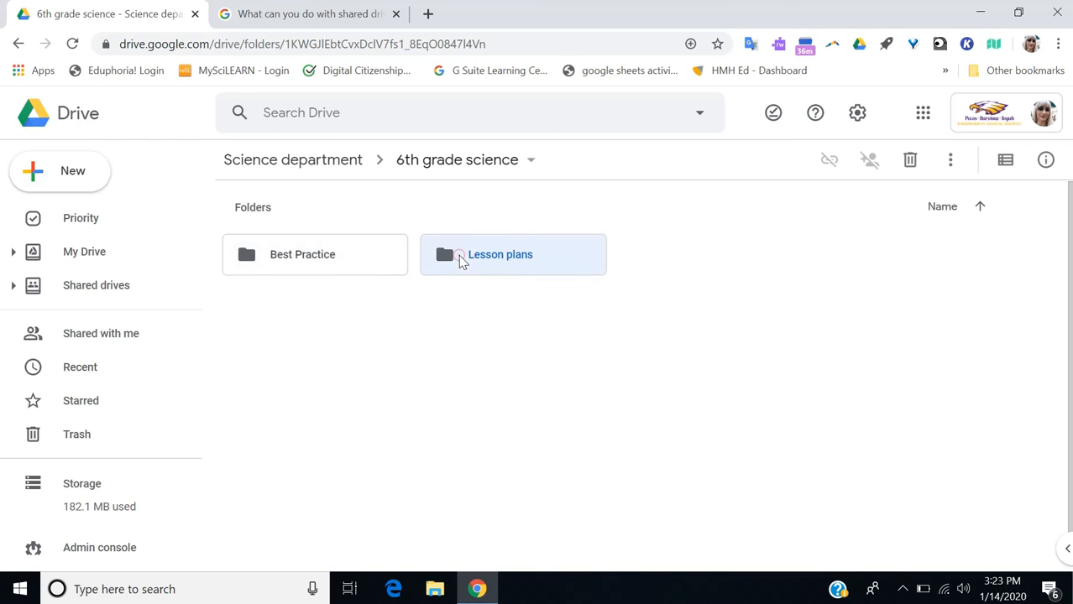
double_click(460, 260)
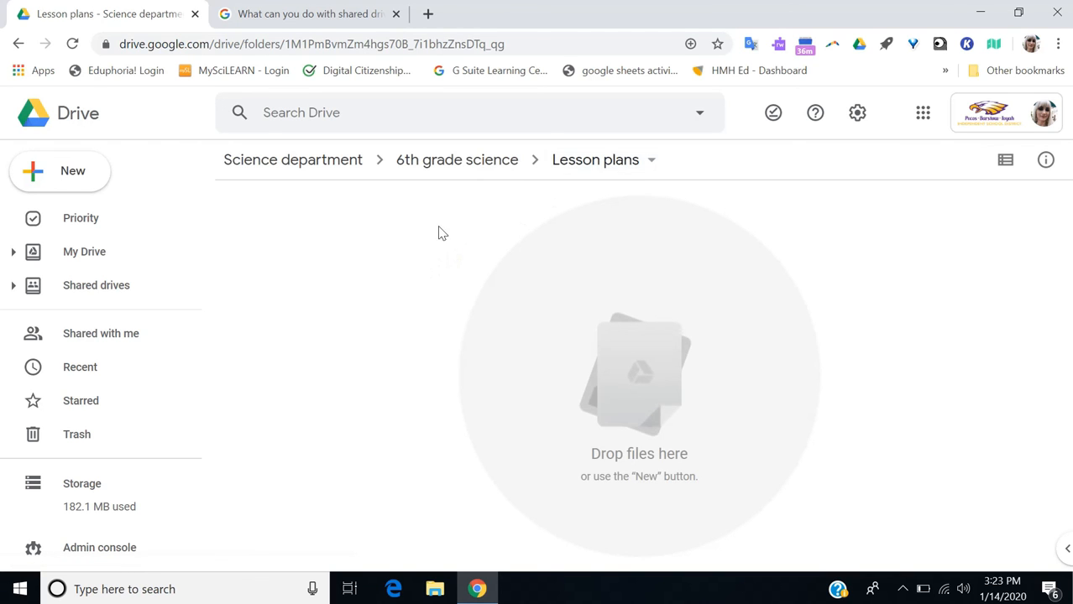
right_click(382, 253)
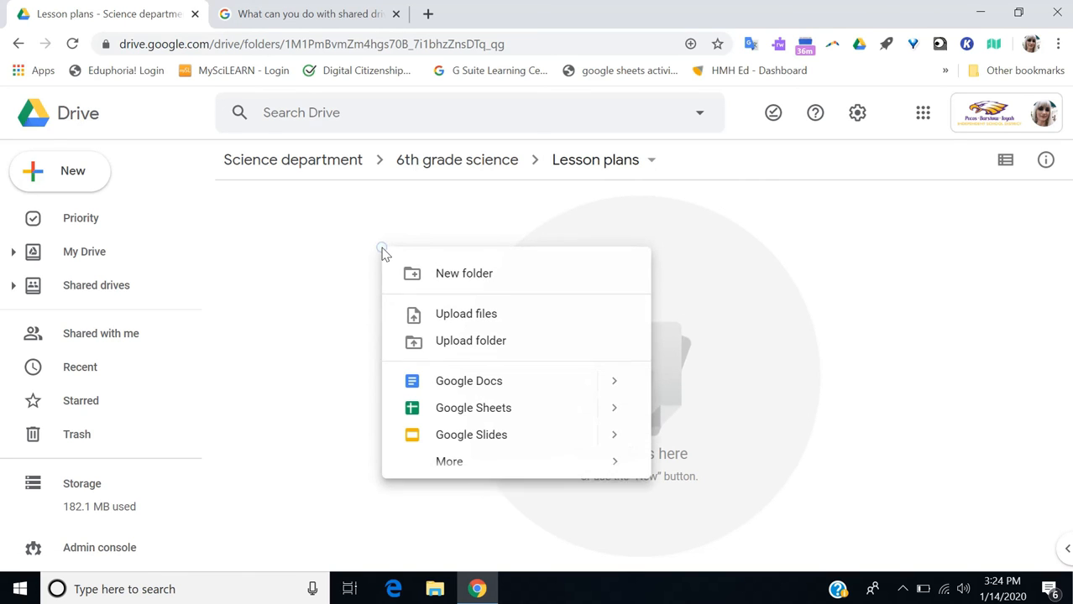
click(457, 282)
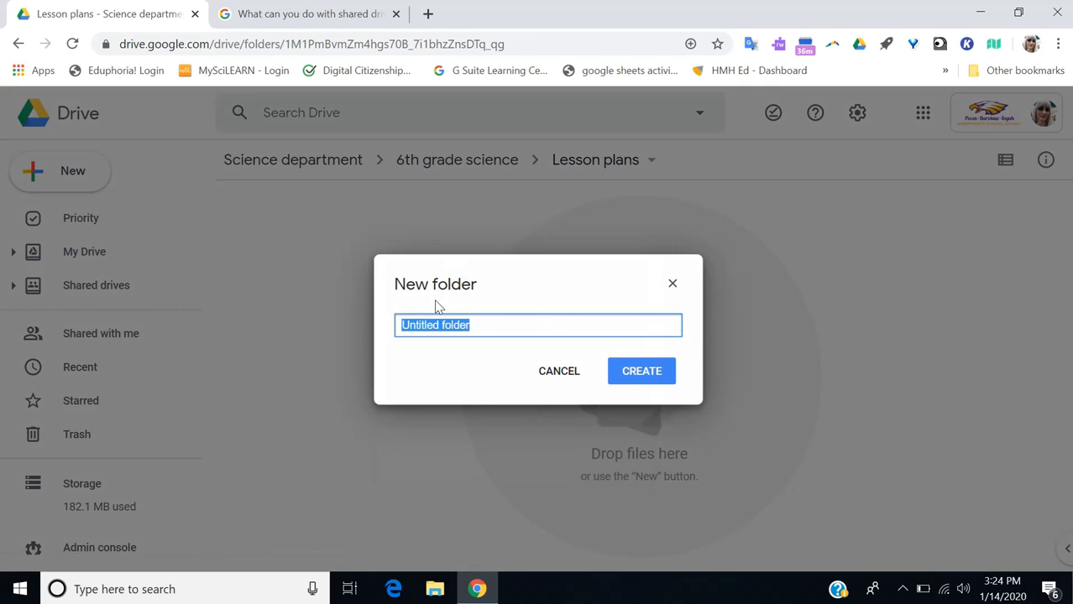
key(BackSpace)
text(Unit 1)
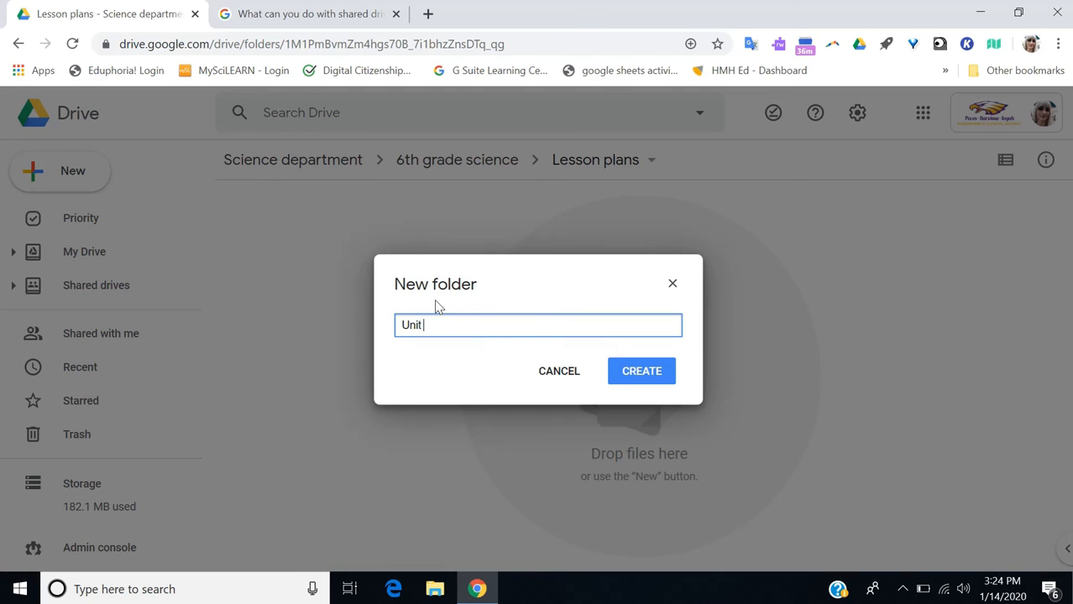
click(648, 378)
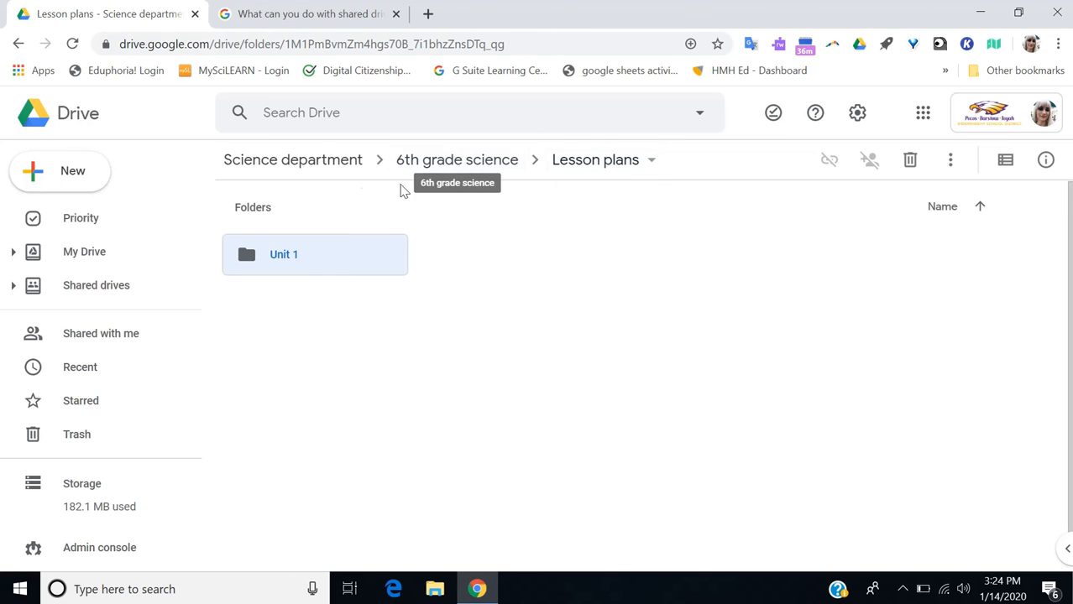
- Return to the top level of the Science department drive and view the options for adding new items without choosing one
click(303, 168)
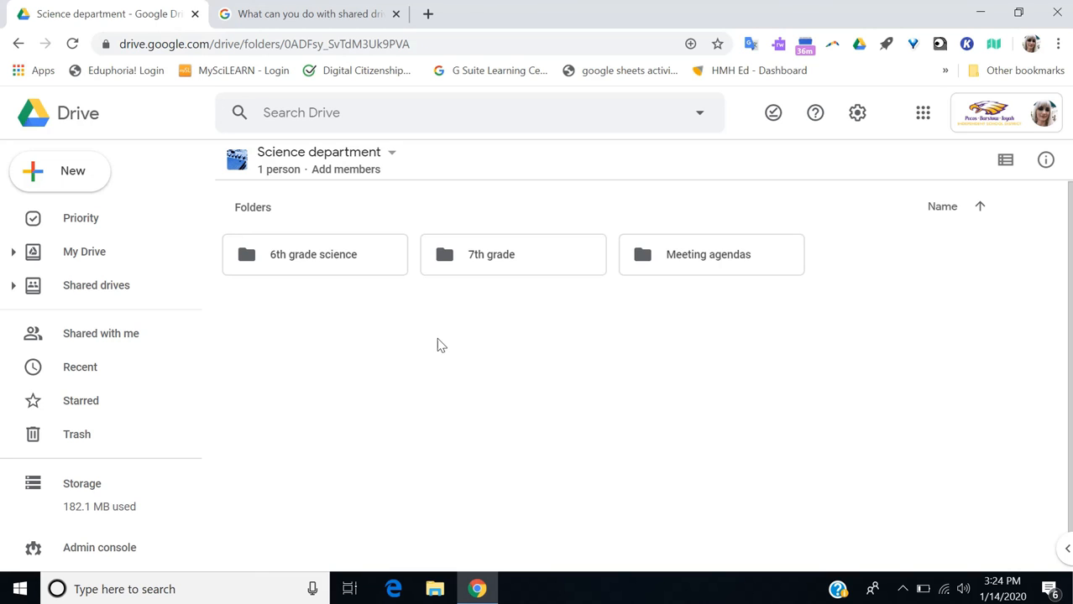
right_click(437, 344)
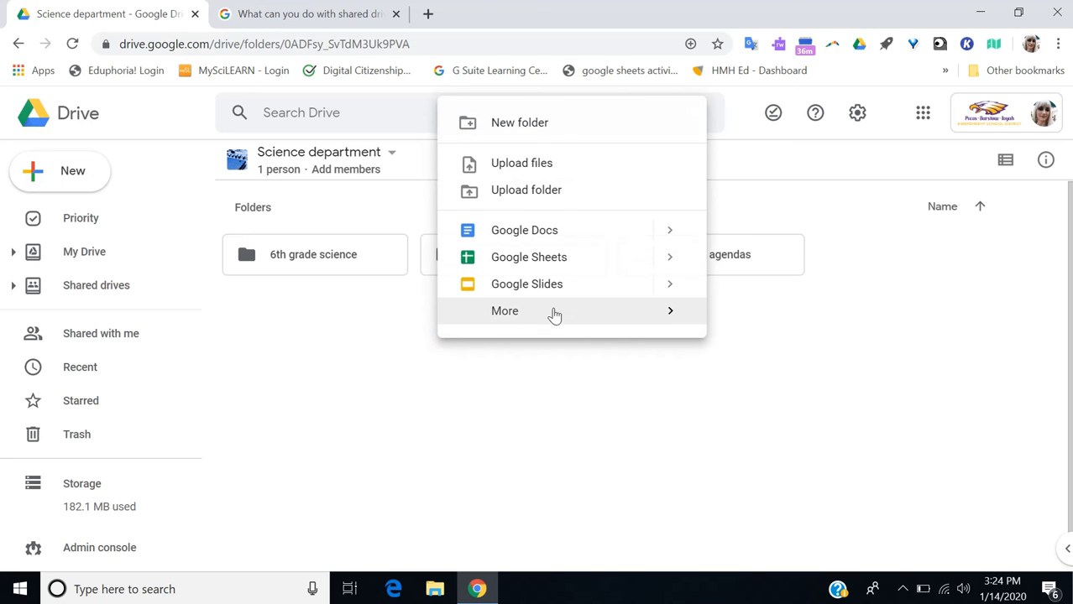
click(543, 380)
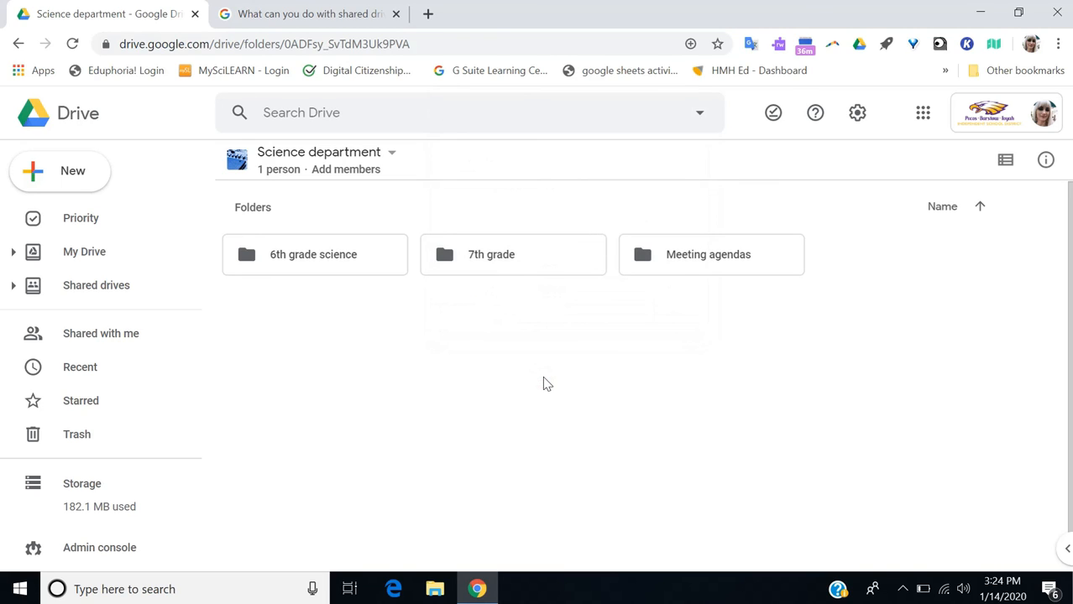